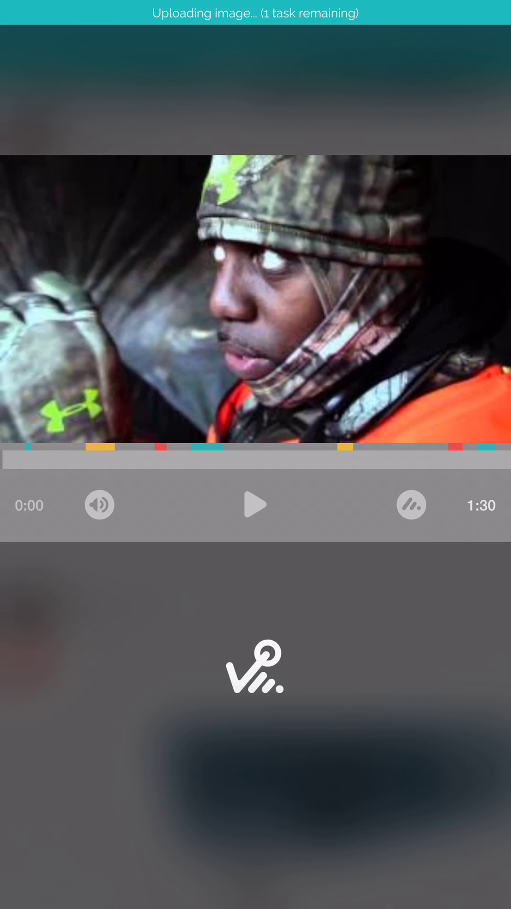
Step: Start the hunting video so it reaches the tagged Barronett Blinds logo
click(256, 505)
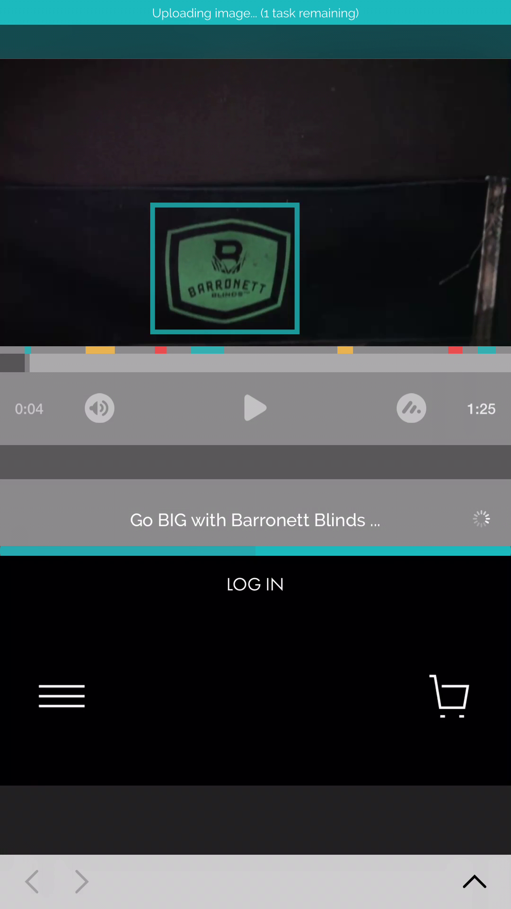
scroll(255, 639, down, 6)
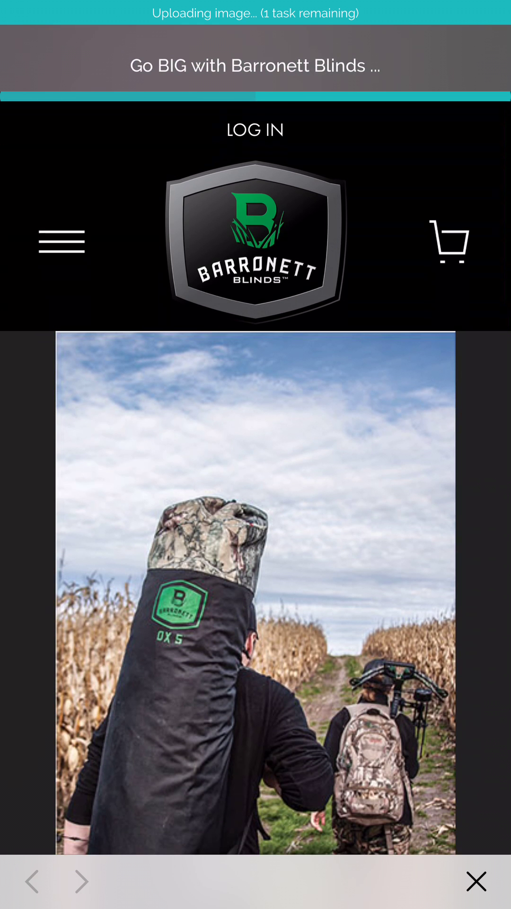
scroll(256, 497, down, 5)
scroll(256, 498, down, 2)
scroll(256, 498, down, 3)
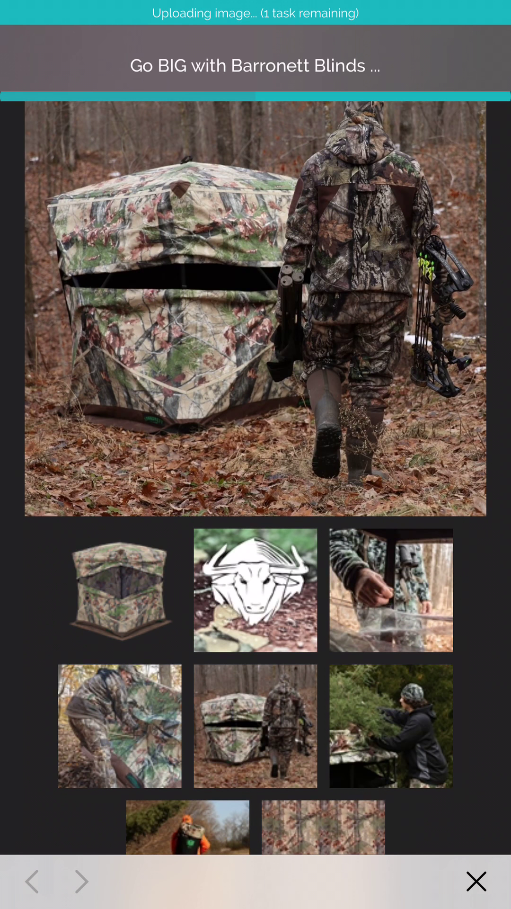
scroll(256, 497, down, 6)
scroll(256, 498, down, 5)
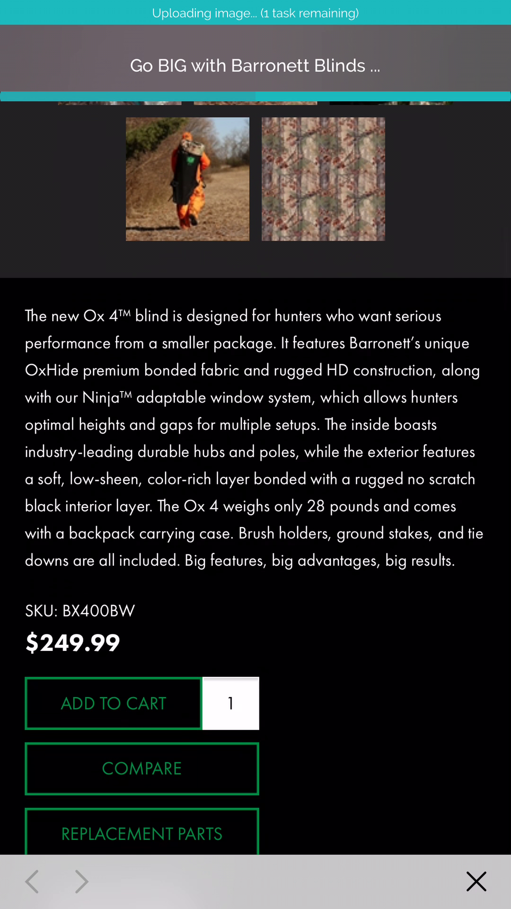
scroll(256, 498, down, 2)
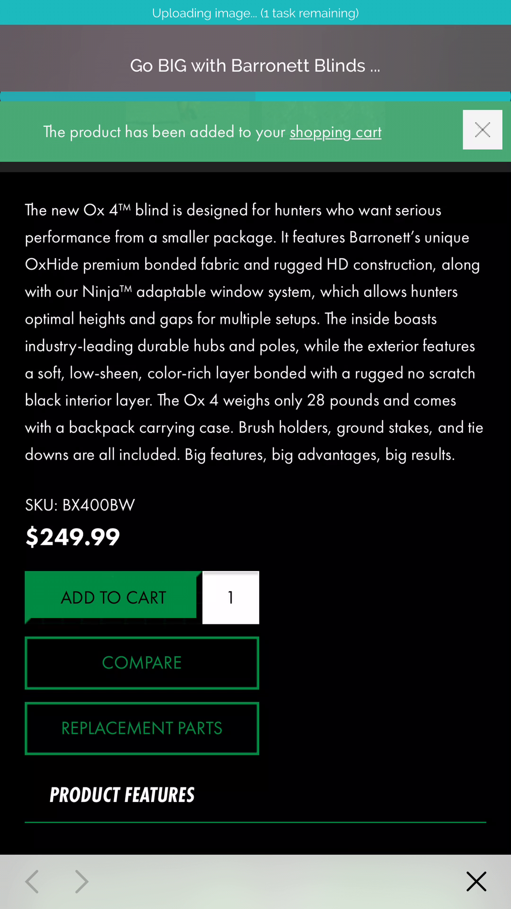
scroll(256, 498, up, 10)
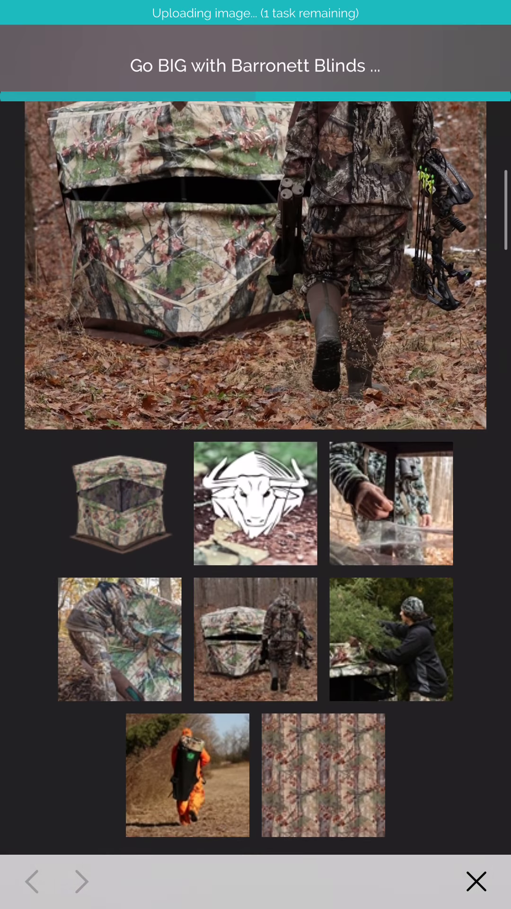
scroll(255, 497, up, 10)
Step: Check the Barronett cart holding the Ox 4 blind, then close the shop
click(450, 245)
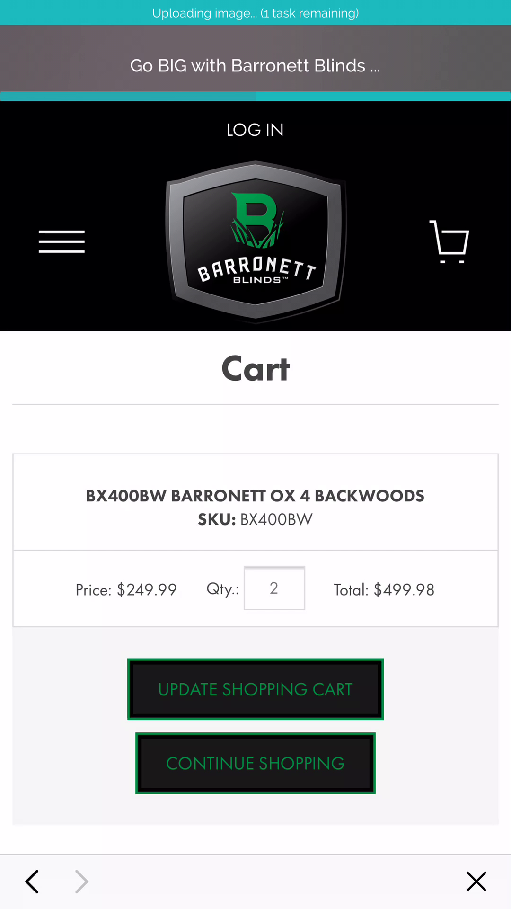
scroll(256, 455, up, 3)
scroll(255, 454, up, 3)
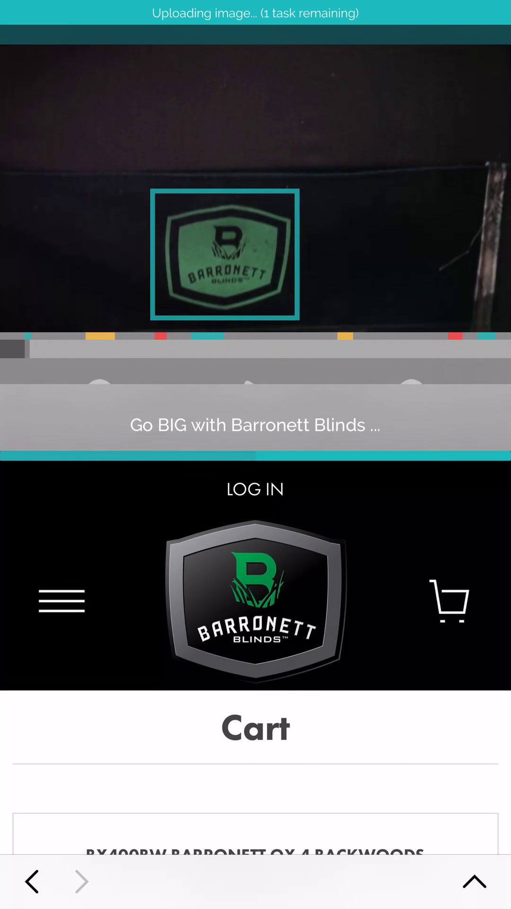
scroll(256, 455, down, 5)
click(476, 881)
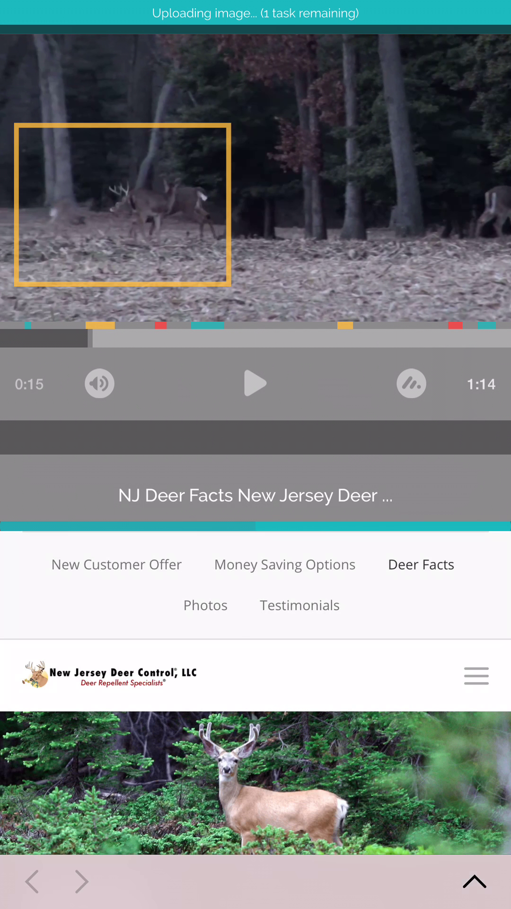
scroll(255, 569, down, 4)
scroll(256, 568, down, 5)
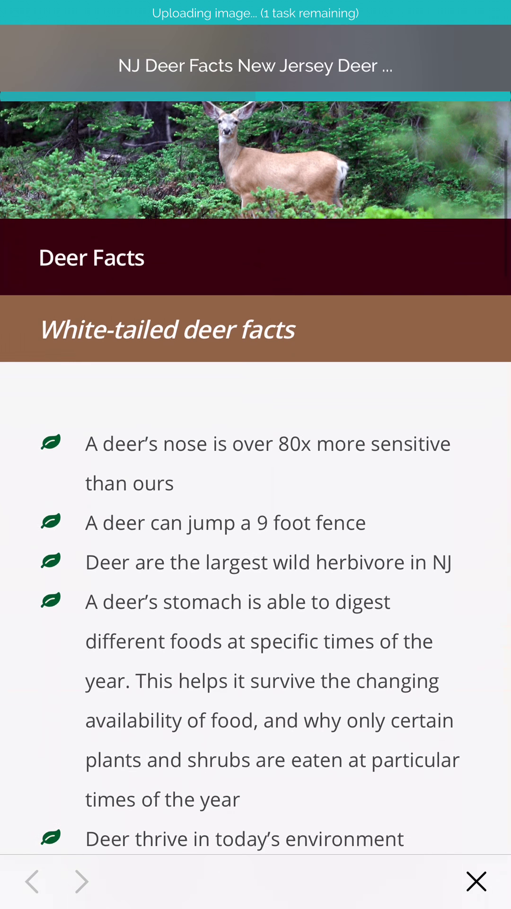
scroll(256, 568, down, 3)
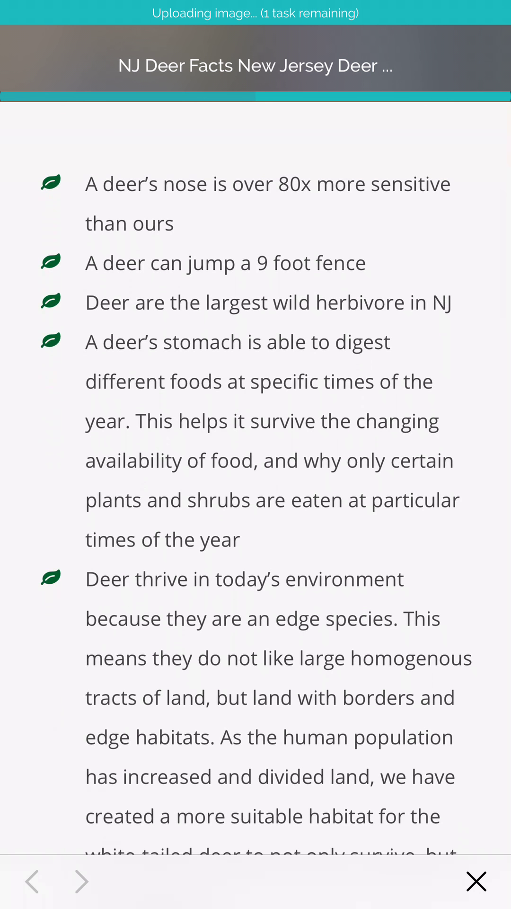
scroll(255, 568, up, 2)
scroll(255, 497, up, 5)
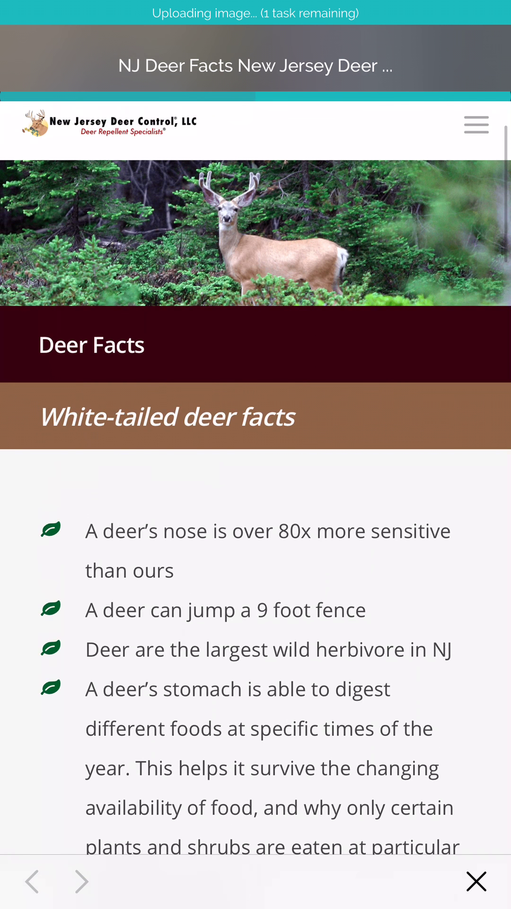
scroll(256, 568, down, 5)
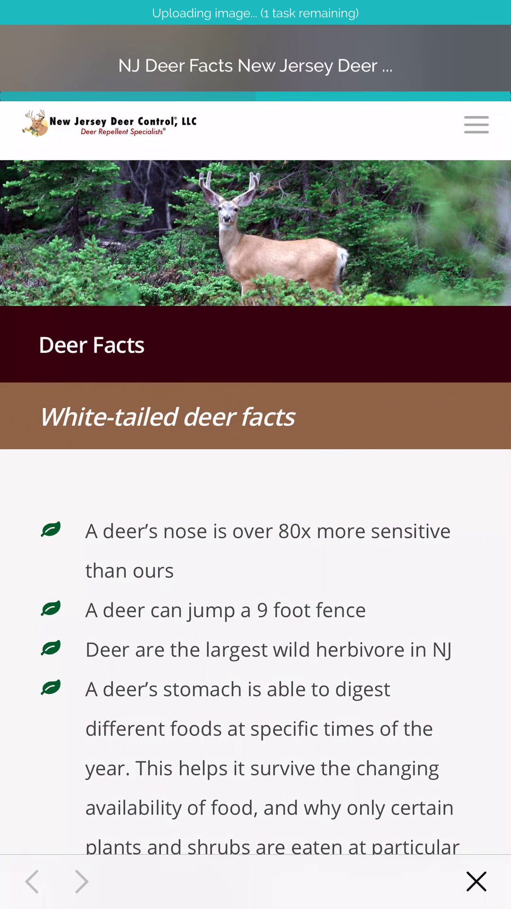
click(256, 505)
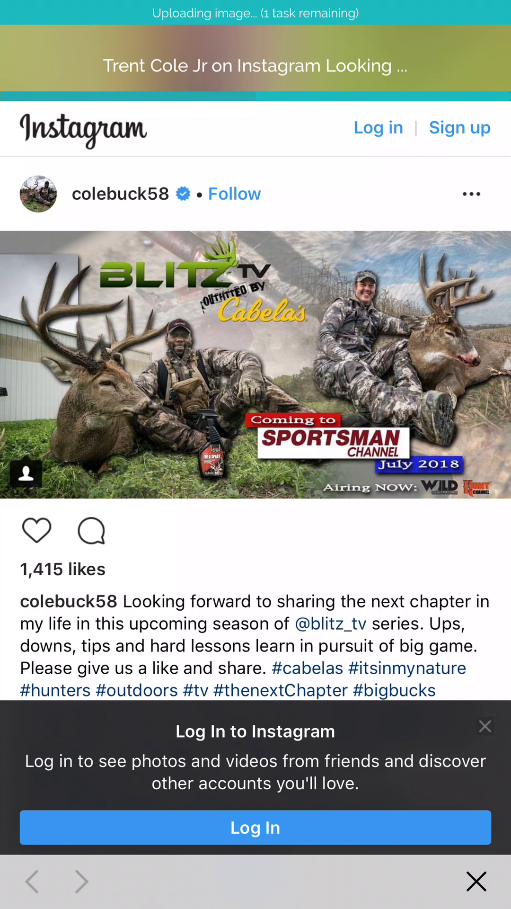
click(485, 726)
scroll(256, 426, down, 2)
scroll(256, 426, up, 2)
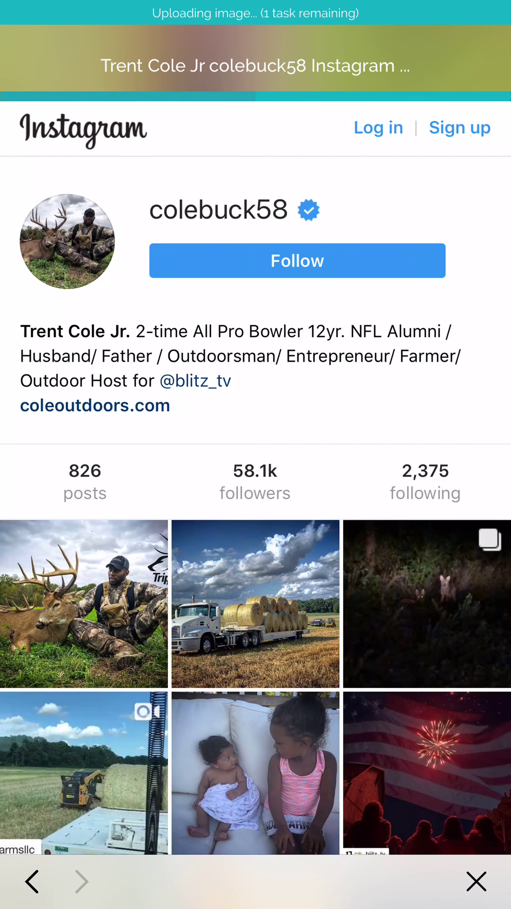
click(84, 604)
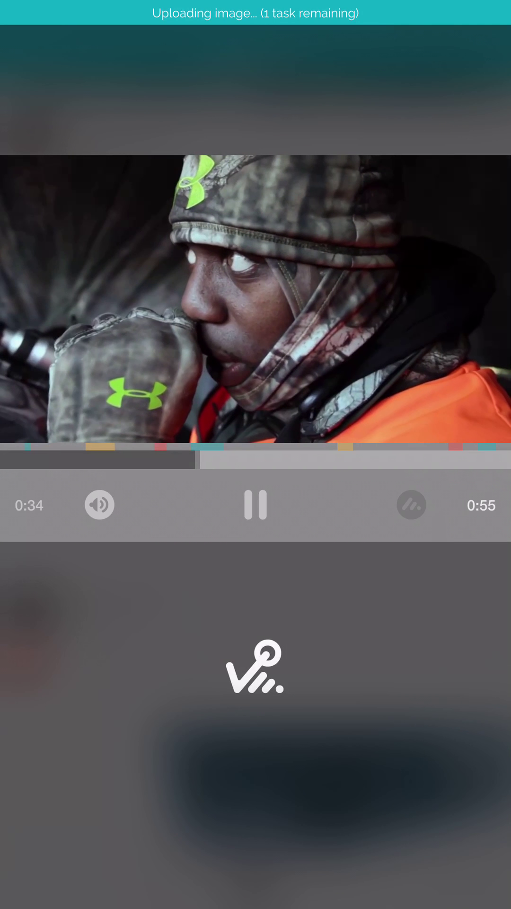
scroll(256, 455, down, 2)
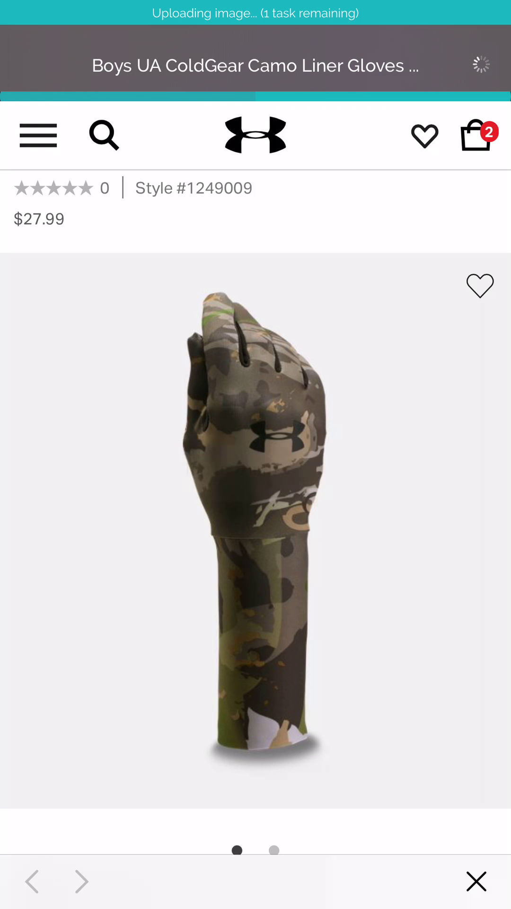
scroll(256, 498, down, 4)
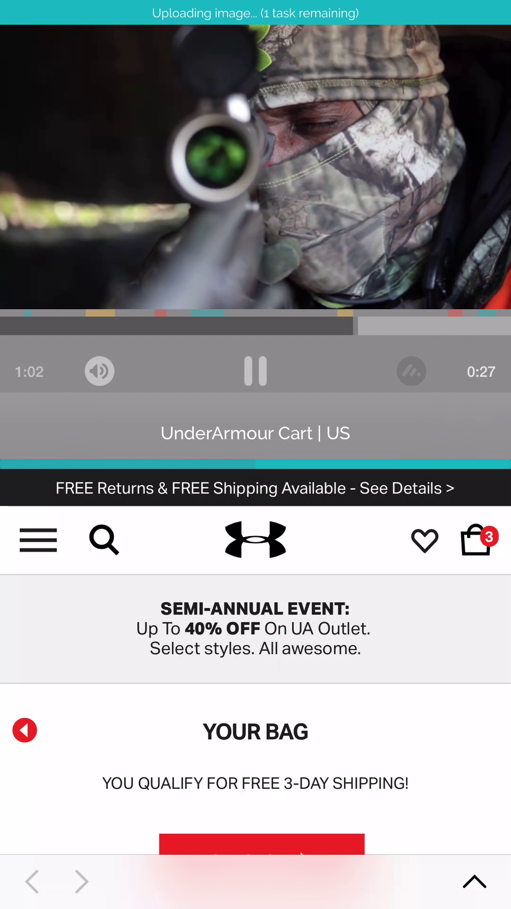
scroll(256, 497, down, 5)
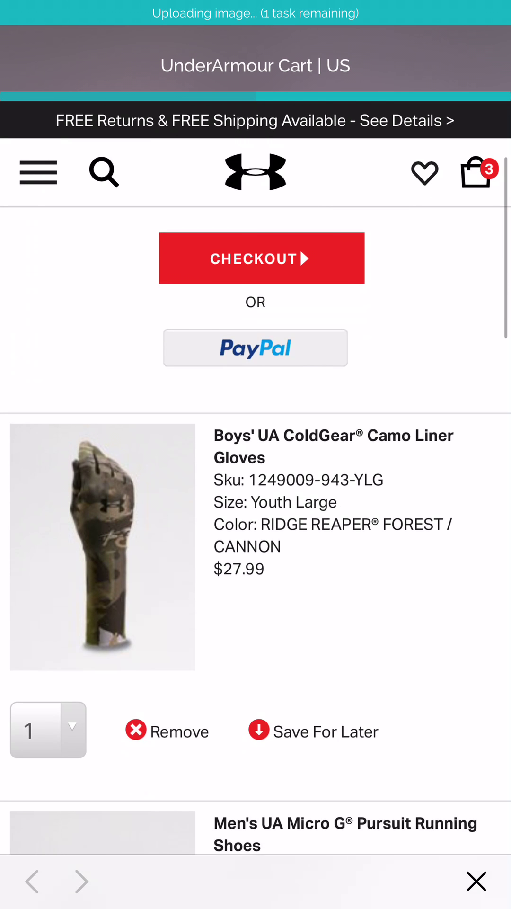
scroll(256, 498, down, 1)
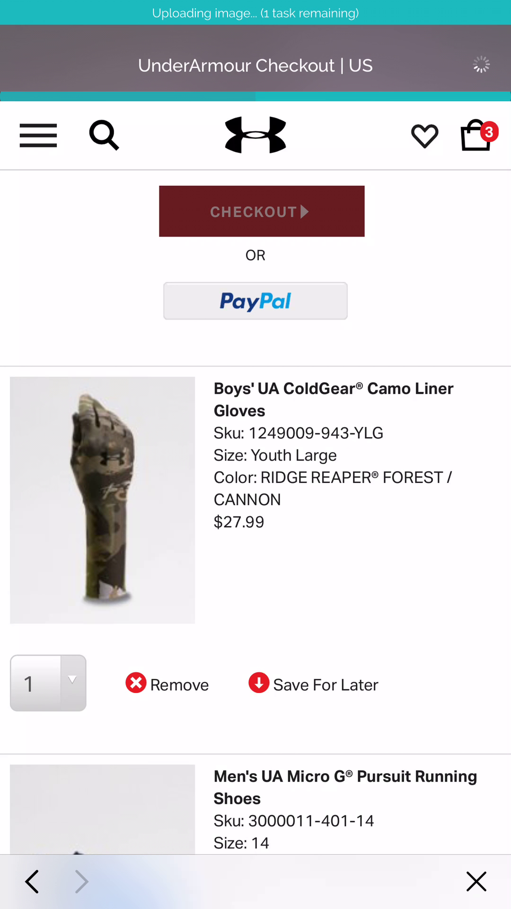
scroll(256, 497, up, 3)
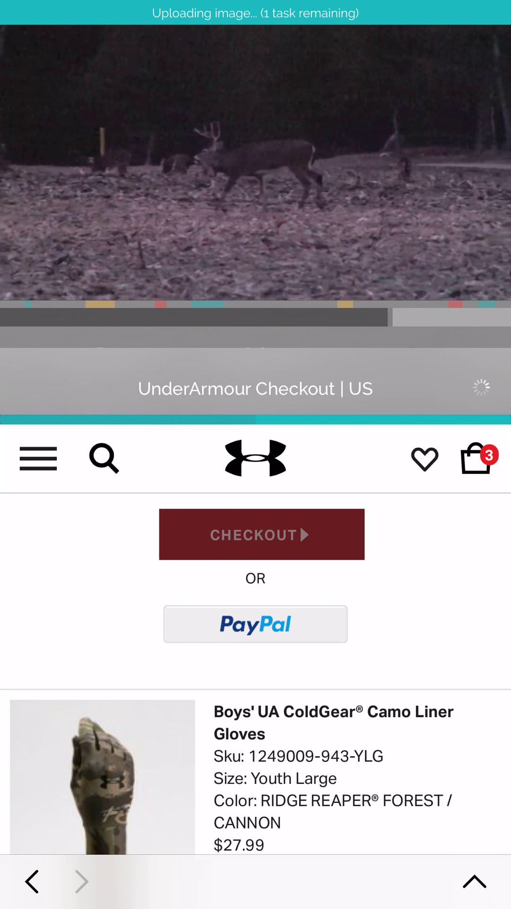